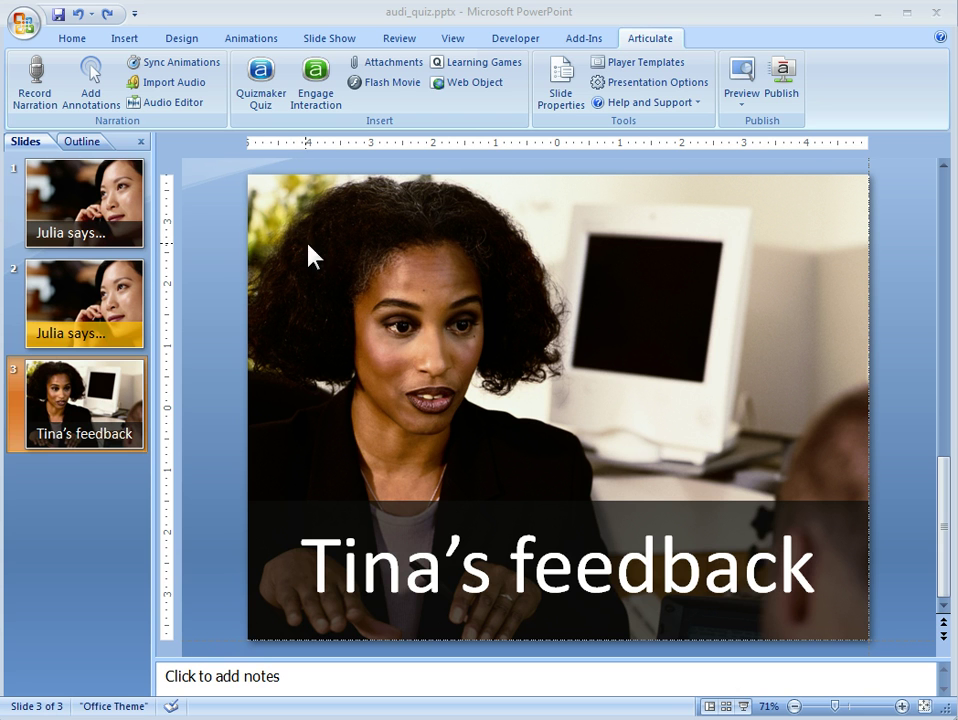
View slide 1, 'Julia says…', then slide 2 with its yellow caption bar
click(62, 205)
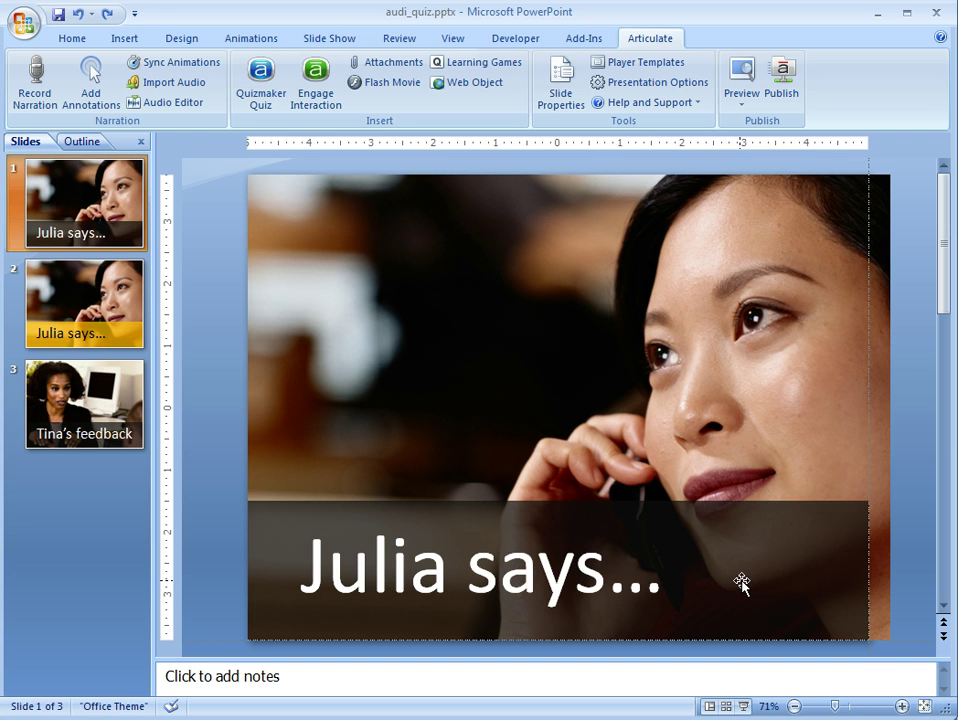
click(122, 304)
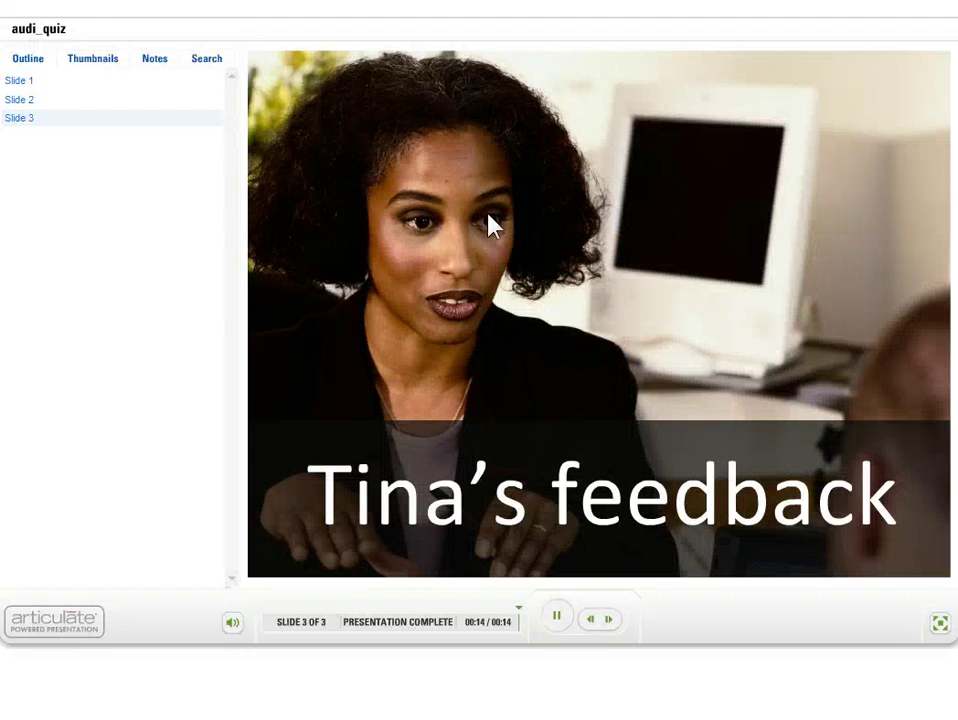
Play slide 1 in the published player, then jump to slide 2 and pause it
click(94, 81)
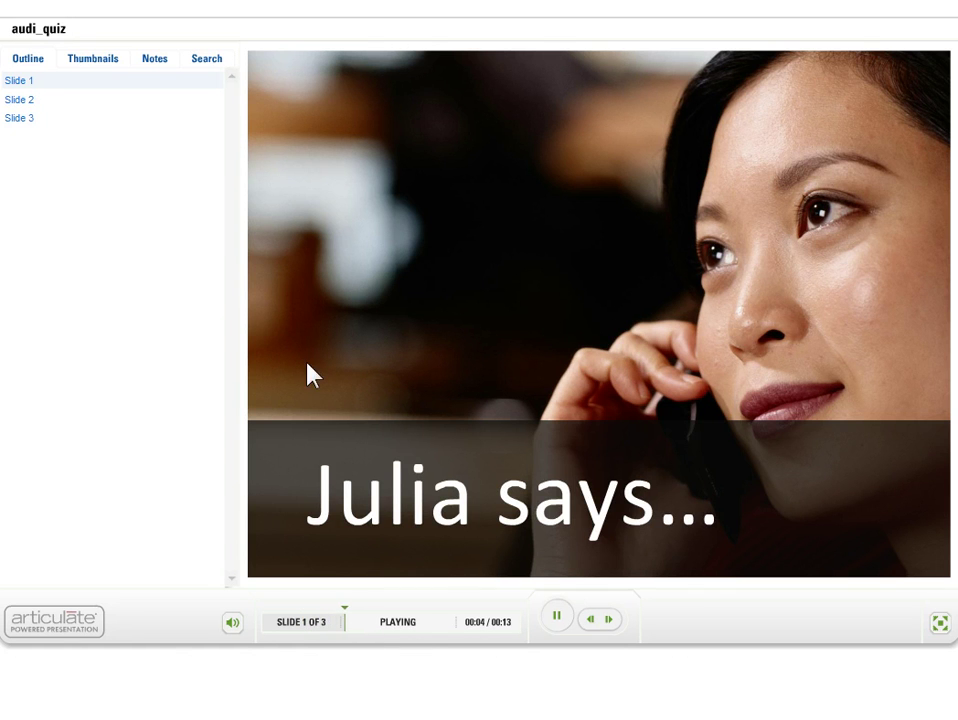
click(84, 100)
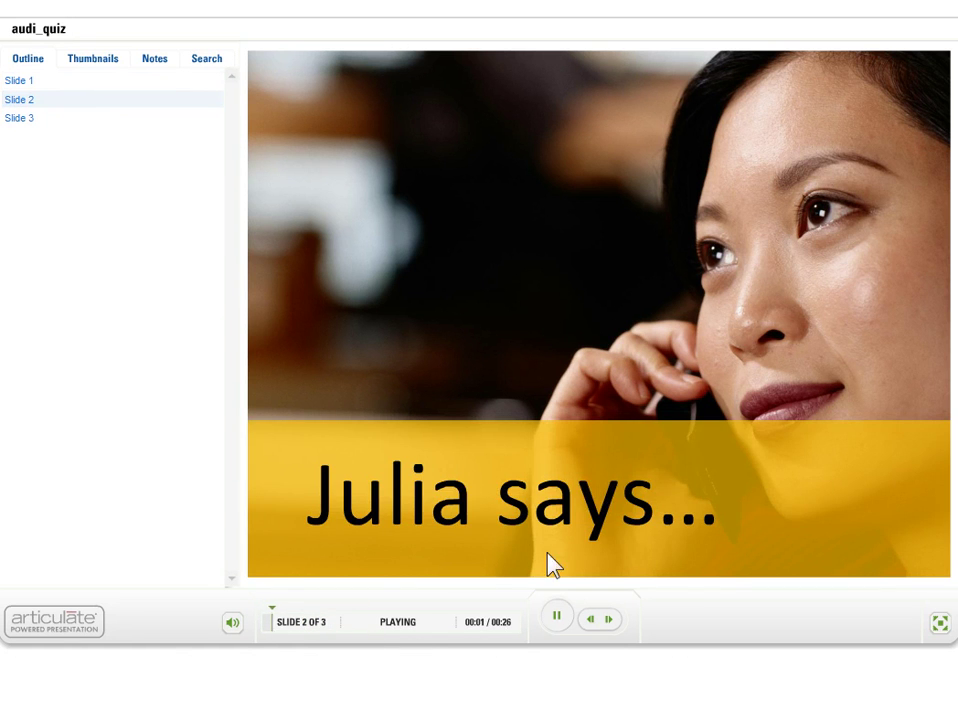
click(558, 618)
Browse to the audi_quiz\data\swf folder and open slide1.swf
key(alt+Tab)
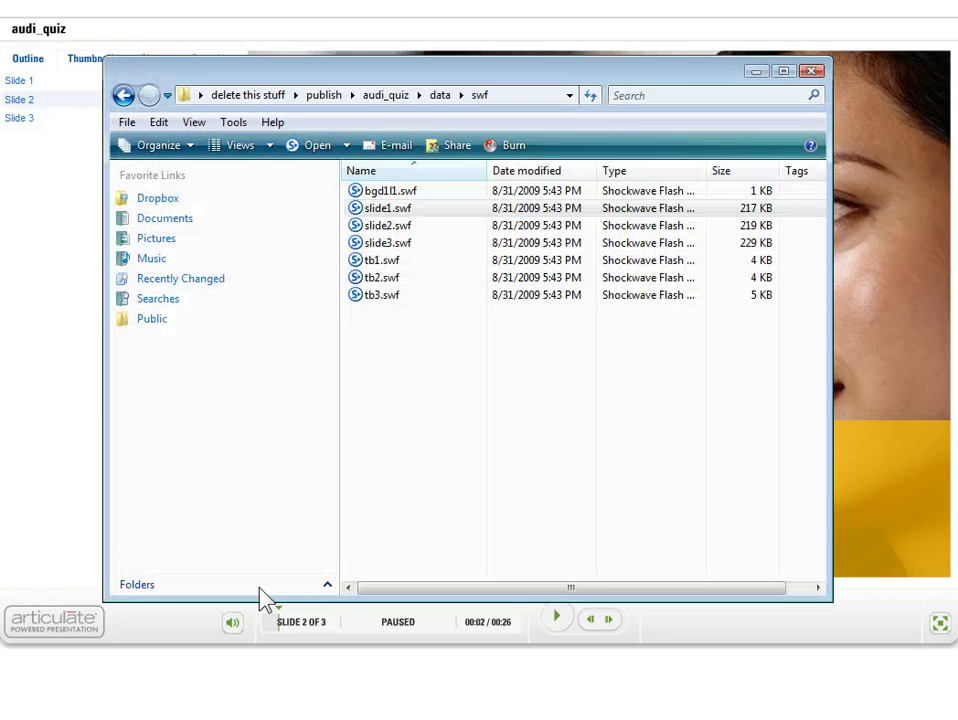
click(388, 100)
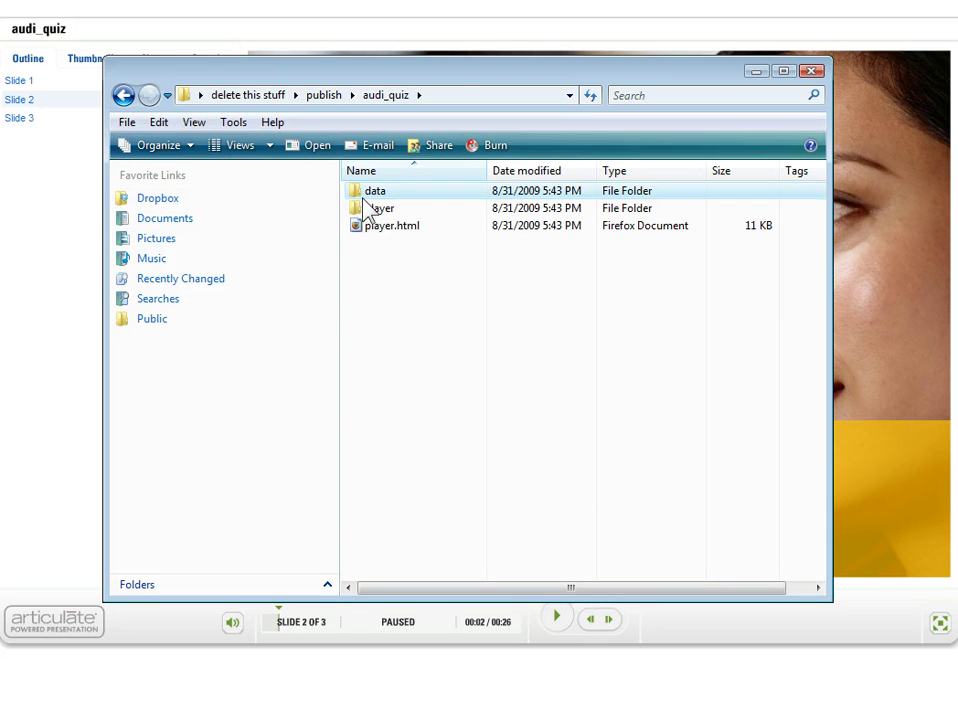
double_click(356, 196)
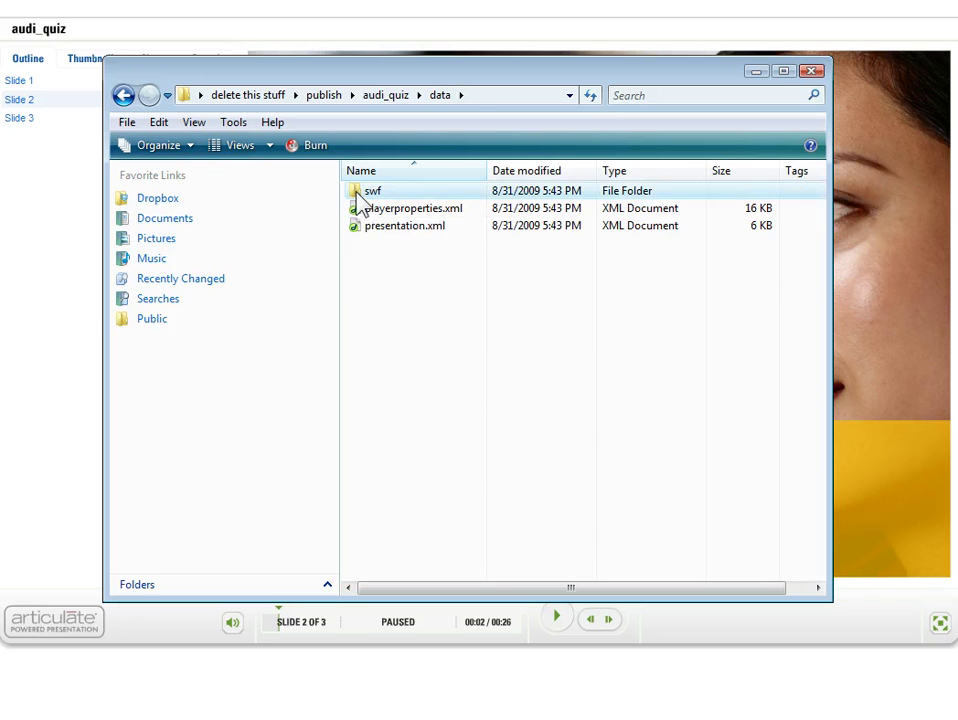
double_click(364, 196)
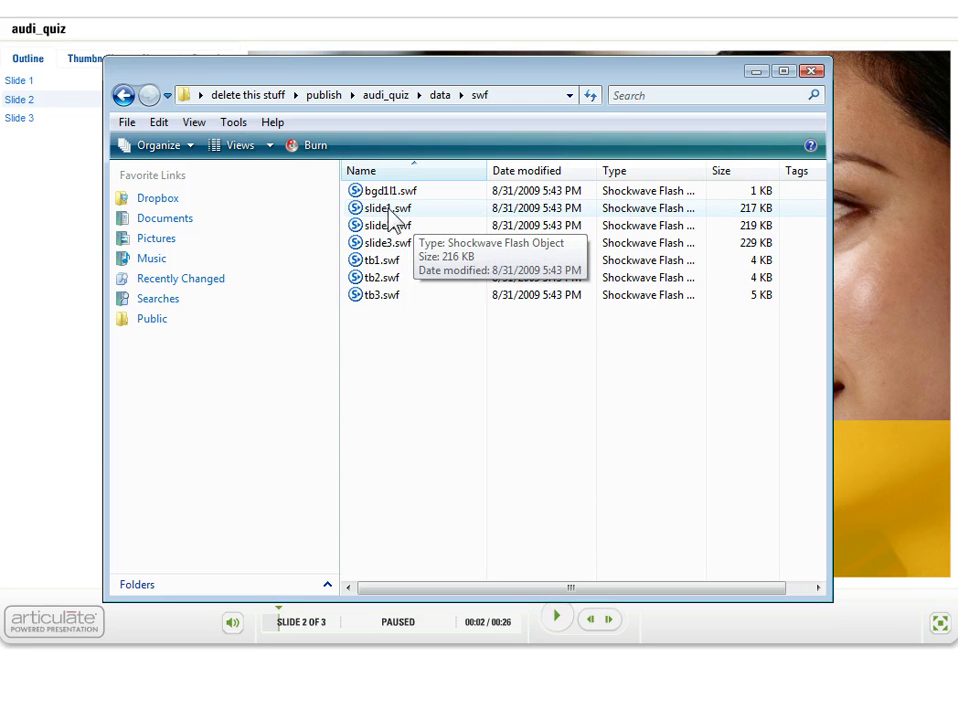
double_click(386, 208)
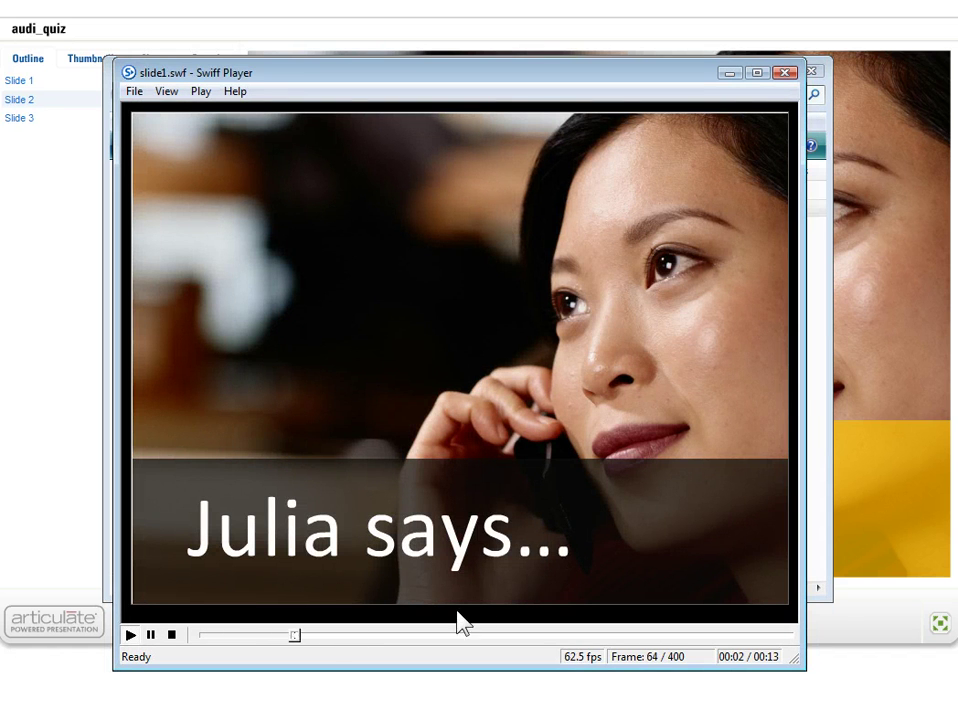
Close the Swiff Player window playing slide1.swf
click(788, 74)
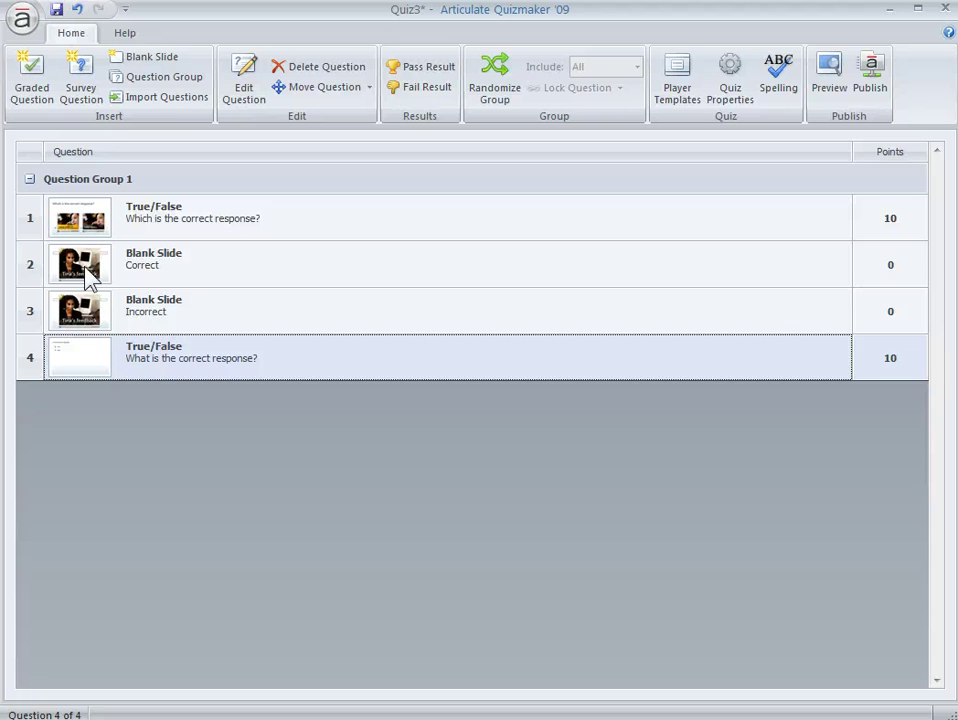
Open question 4, select its question text, and review the Correct feedback options
double_click(85, 368)
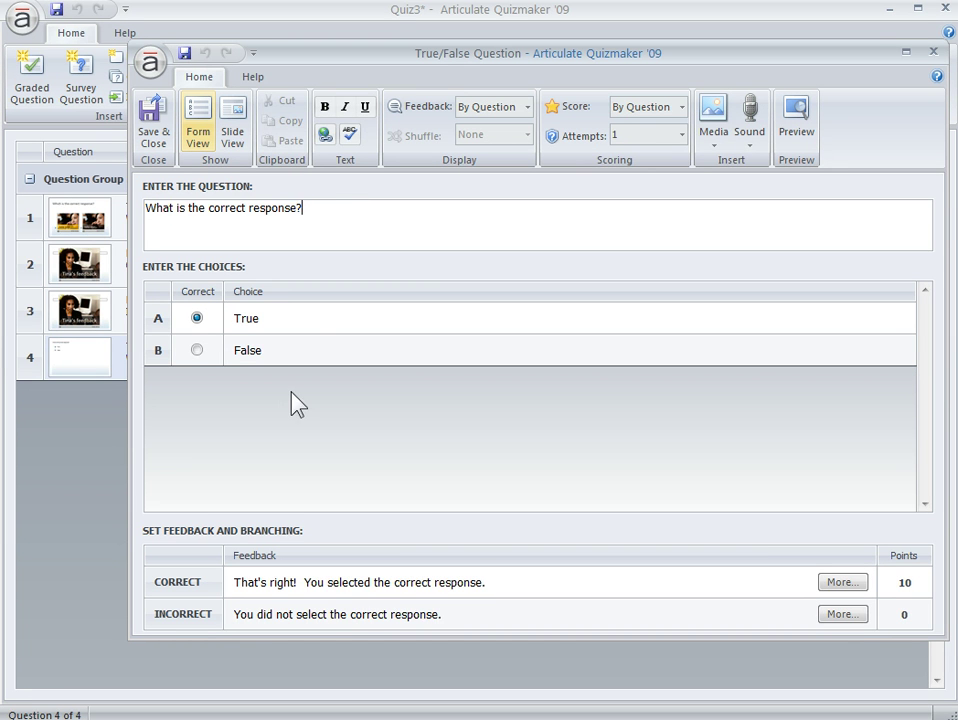
drag(308, 207, 146, 207)
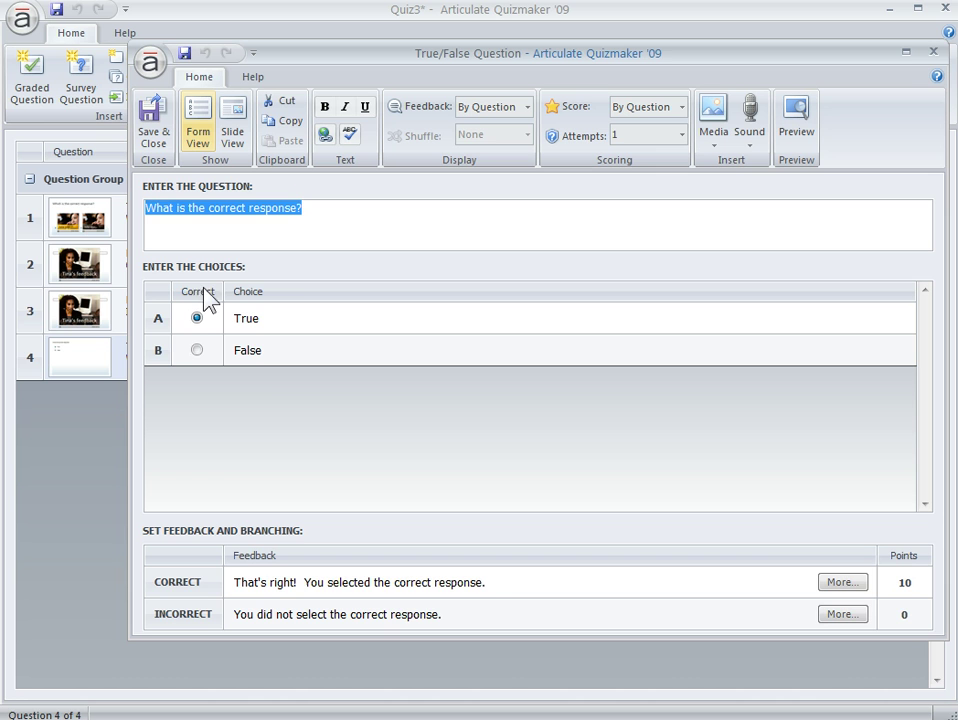
click(499, 588)
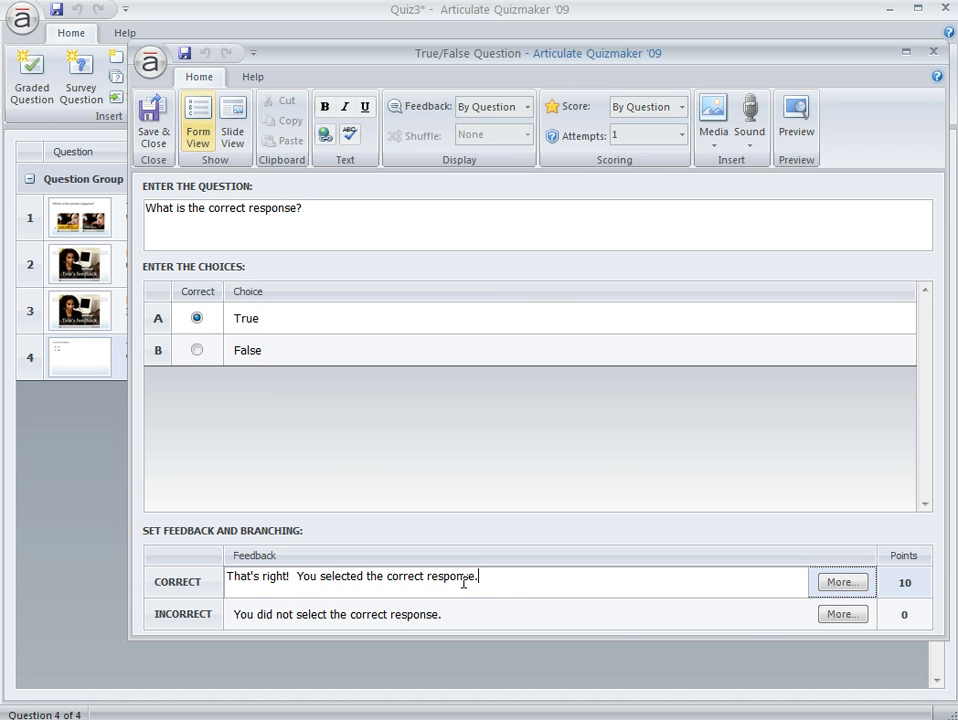
click(841, 583)
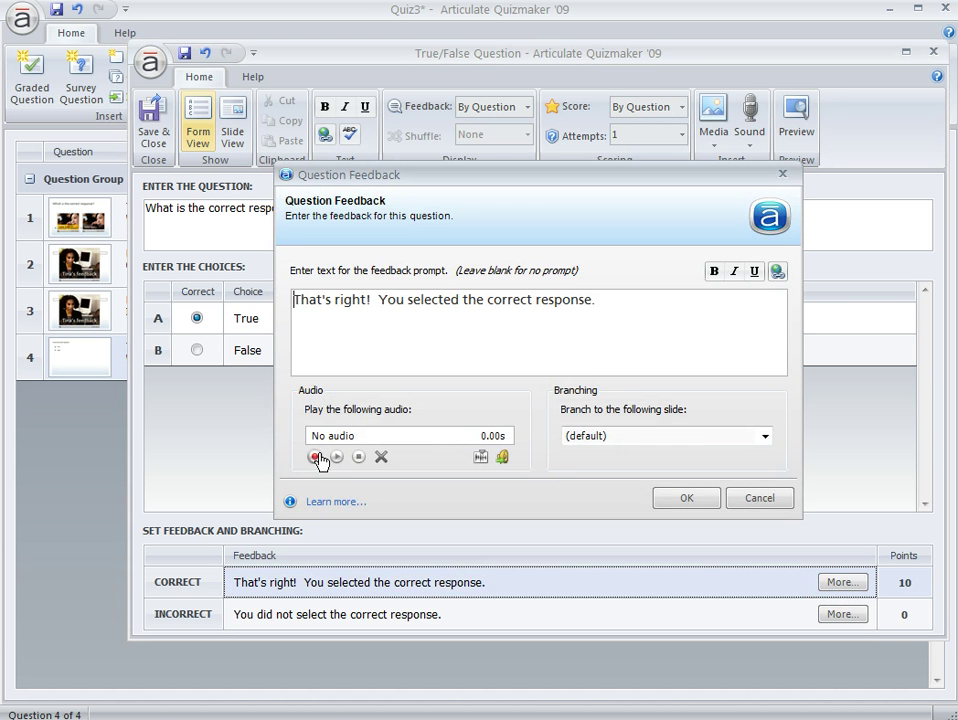
click(686, 500)
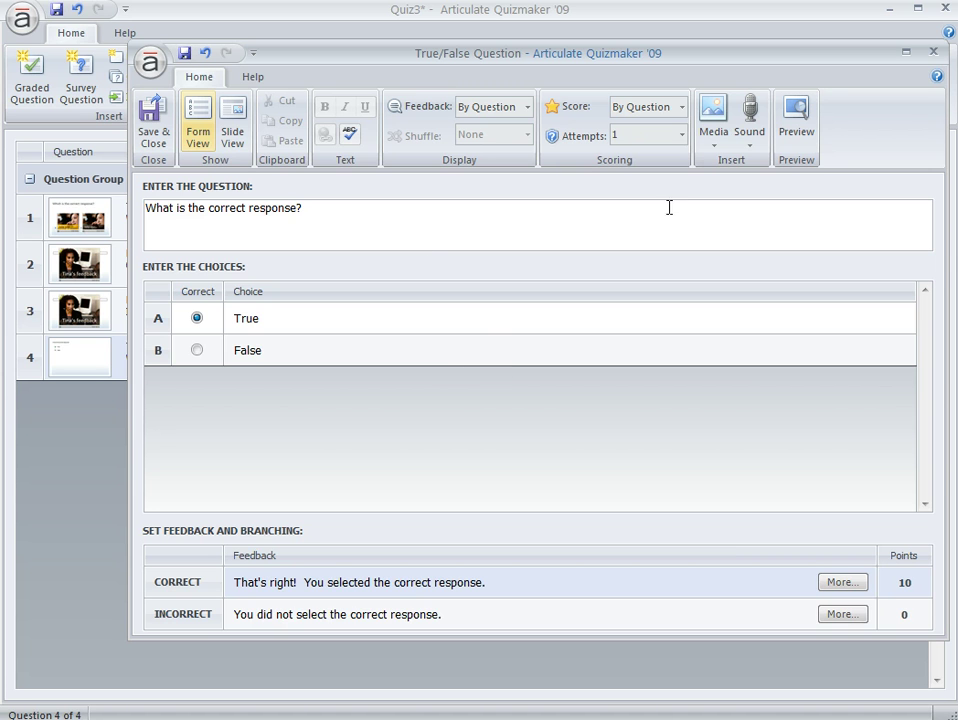
click(798, 128)
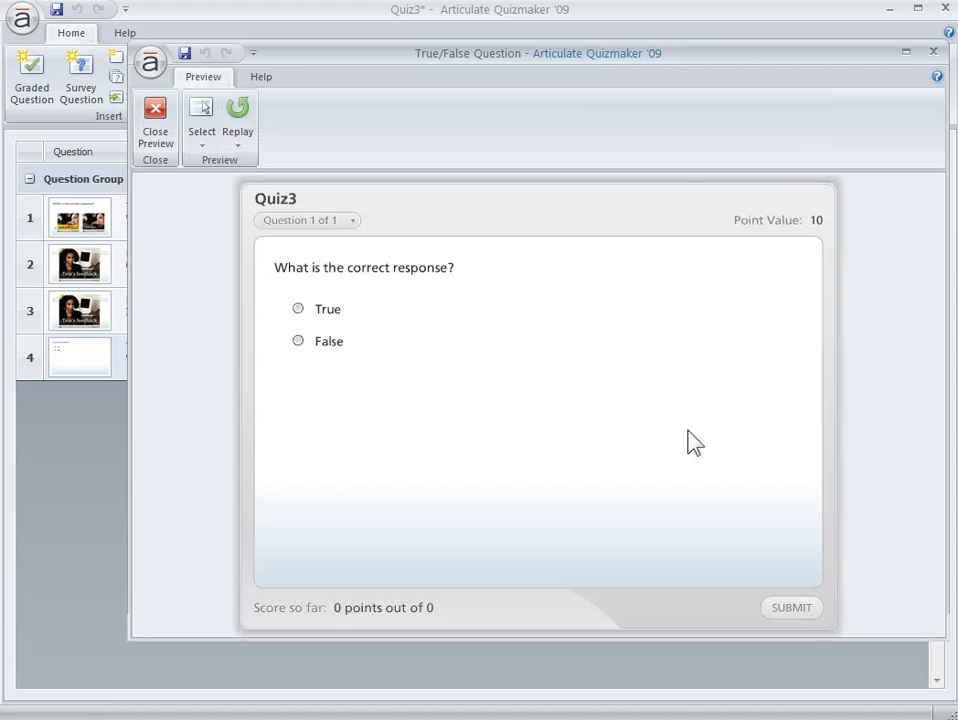
click(303, 315)
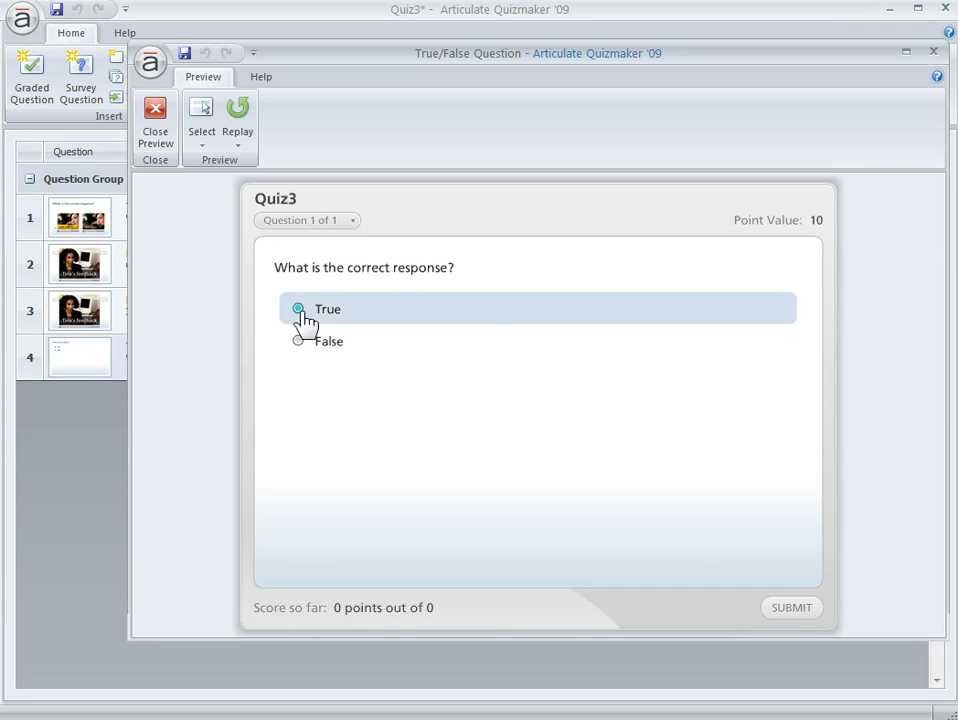
click(791, 608)
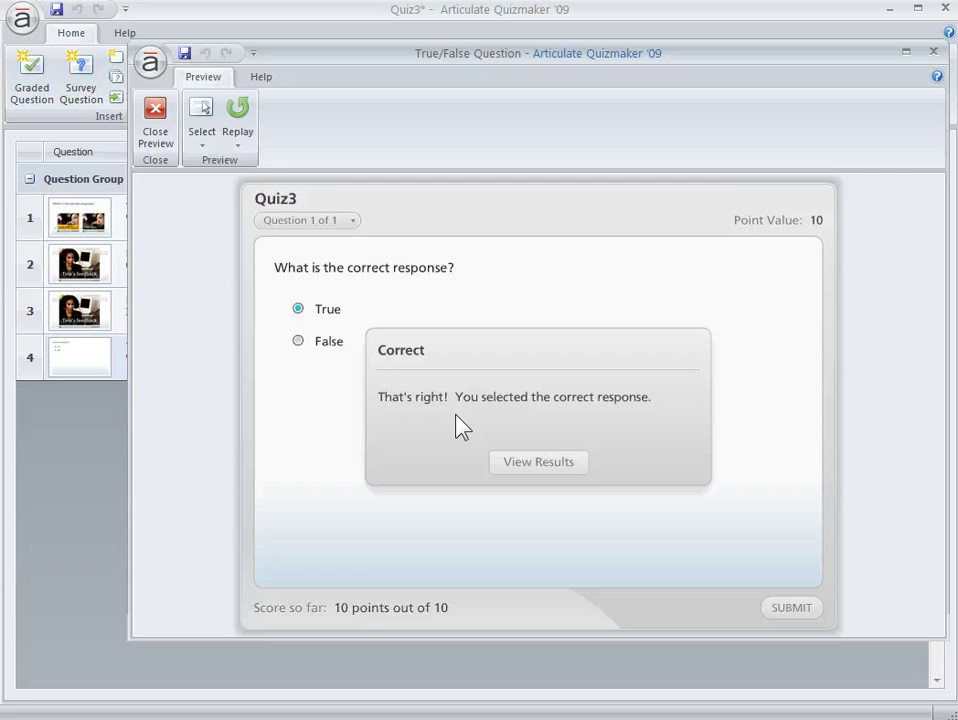
click(160, 116)
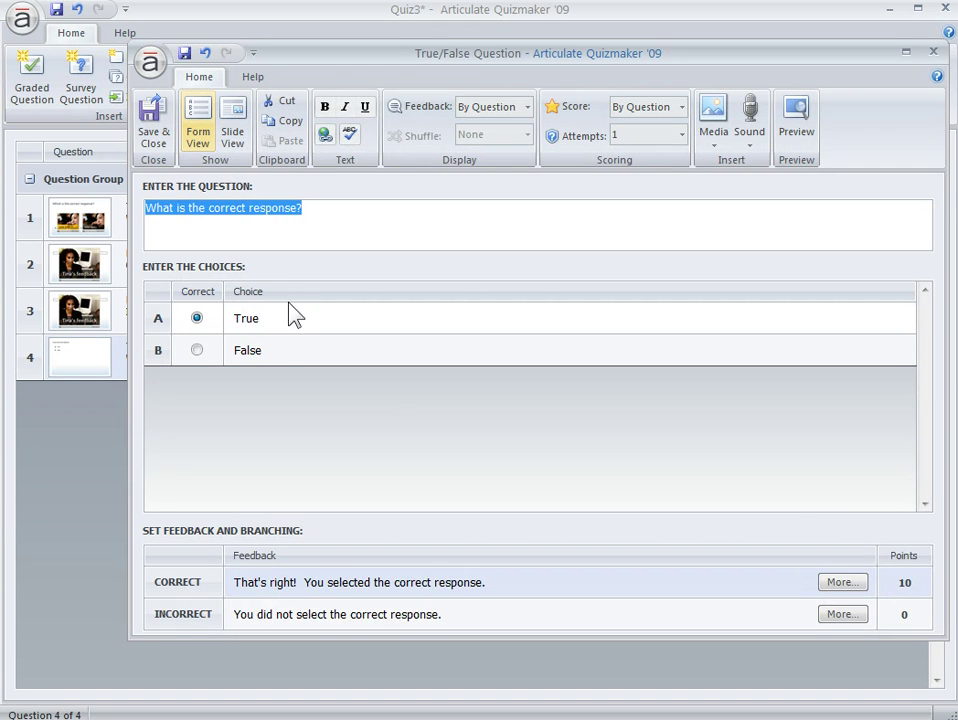
In Slide View, narrow the True and False answer boxes to fit their text
click(233, 128)
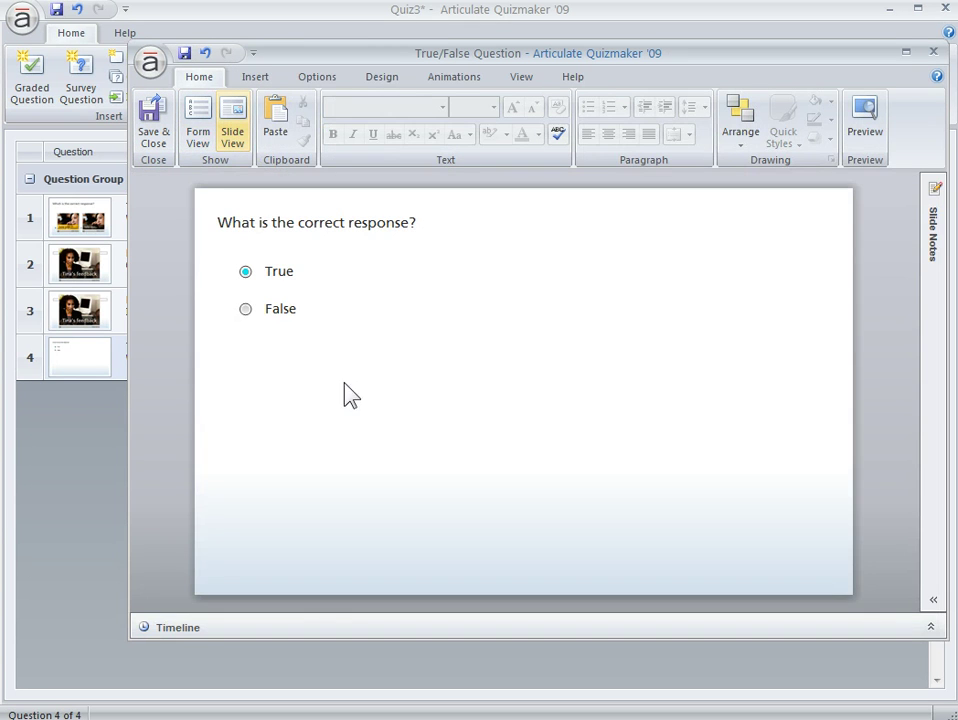
click(279, 271)
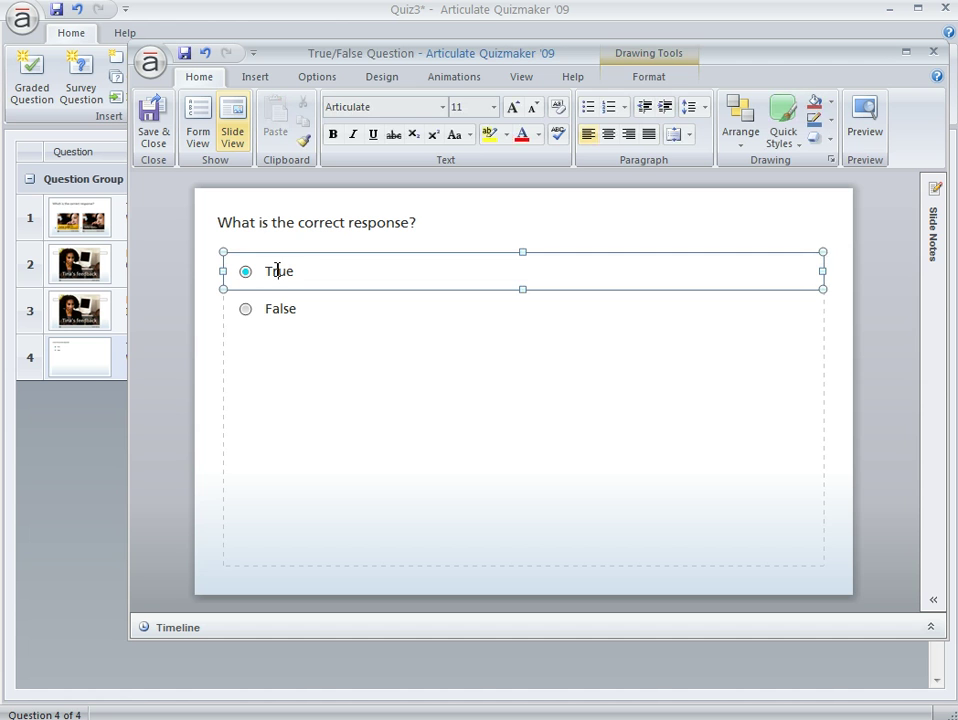
drag(823, 271, 378, 272)
click(321, 310)
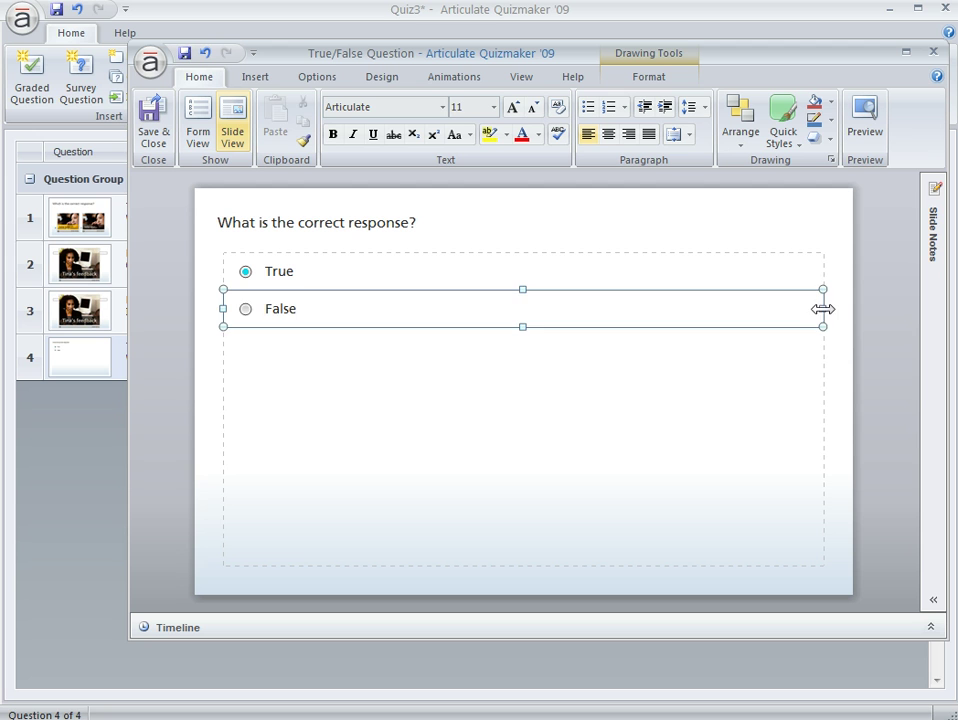
drag(821, 310, 385, 310)
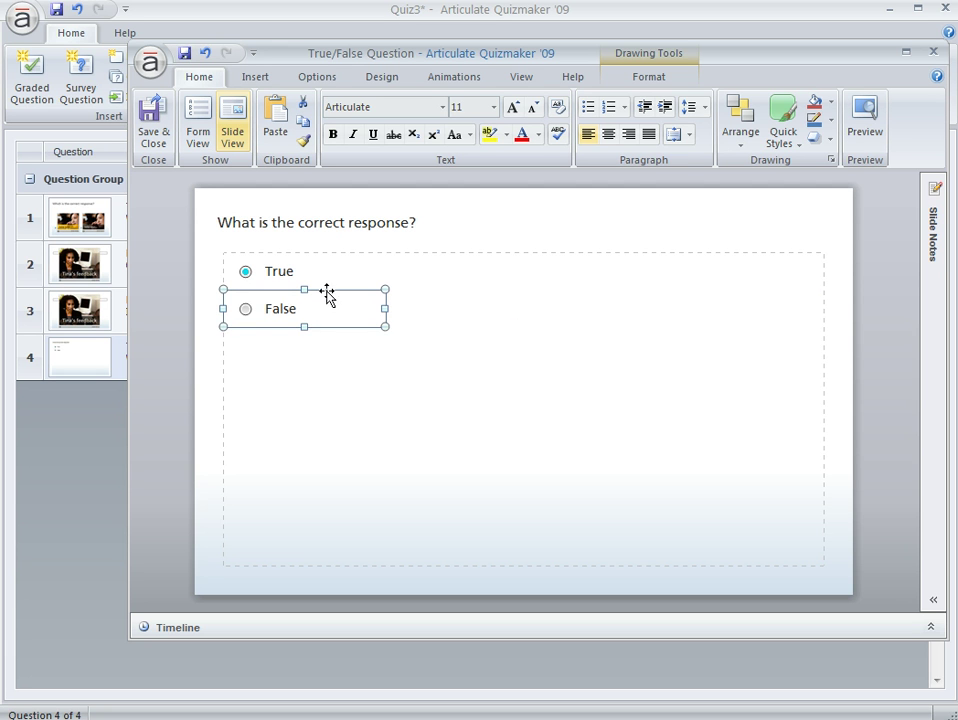
Move the False answer to the lower right and the True answer to the lower left
drag(327, 292, 714, 460)
click(270, 278)
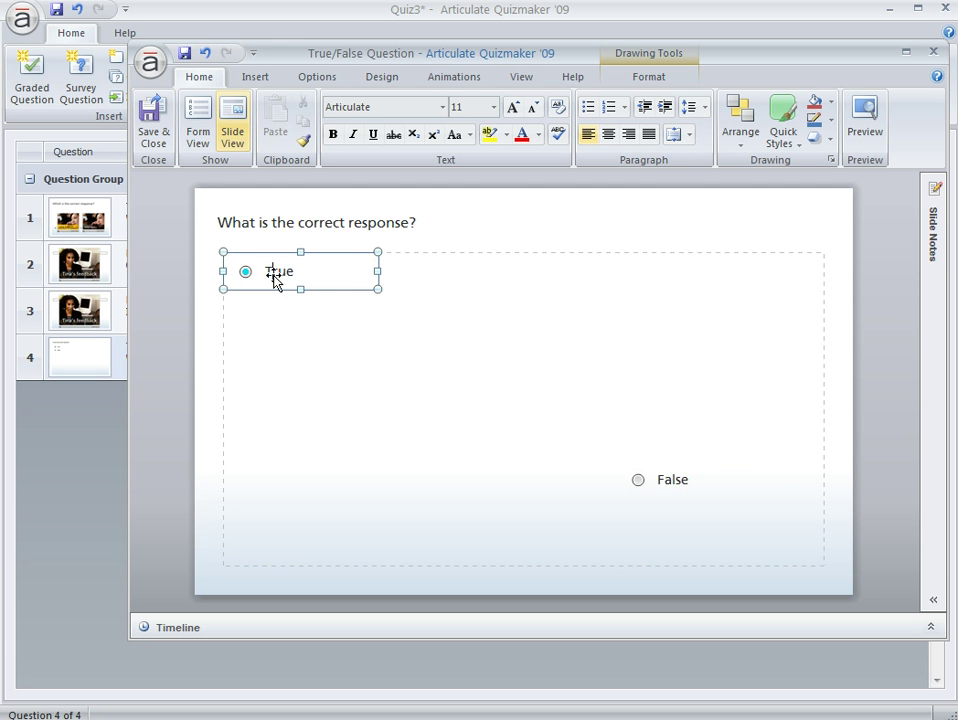
drag(350, 258, 377, 447)
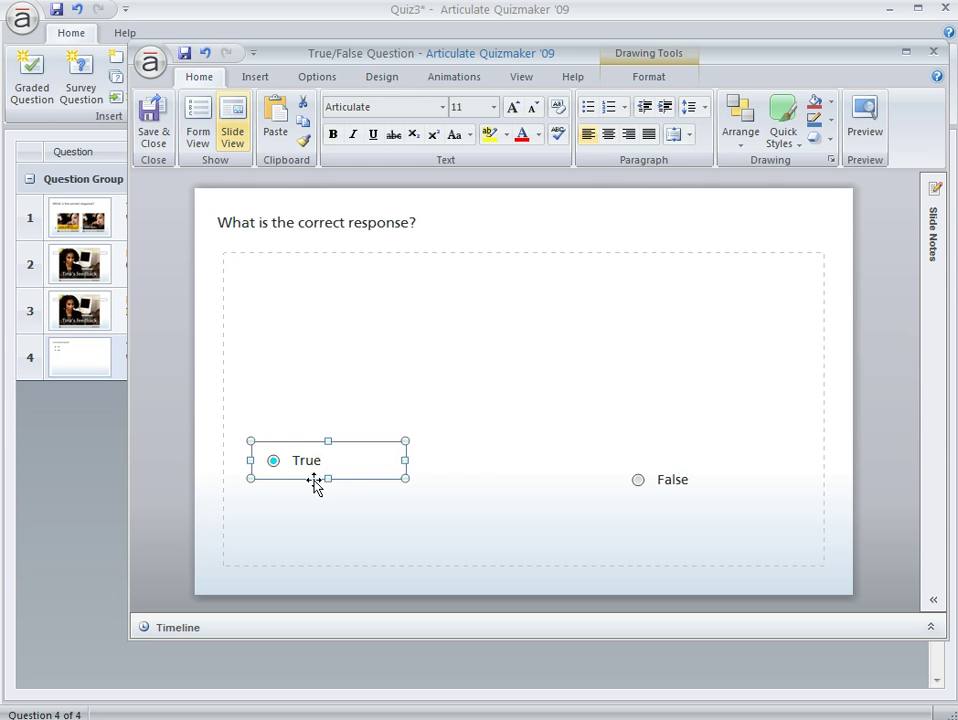
click(460, 403)
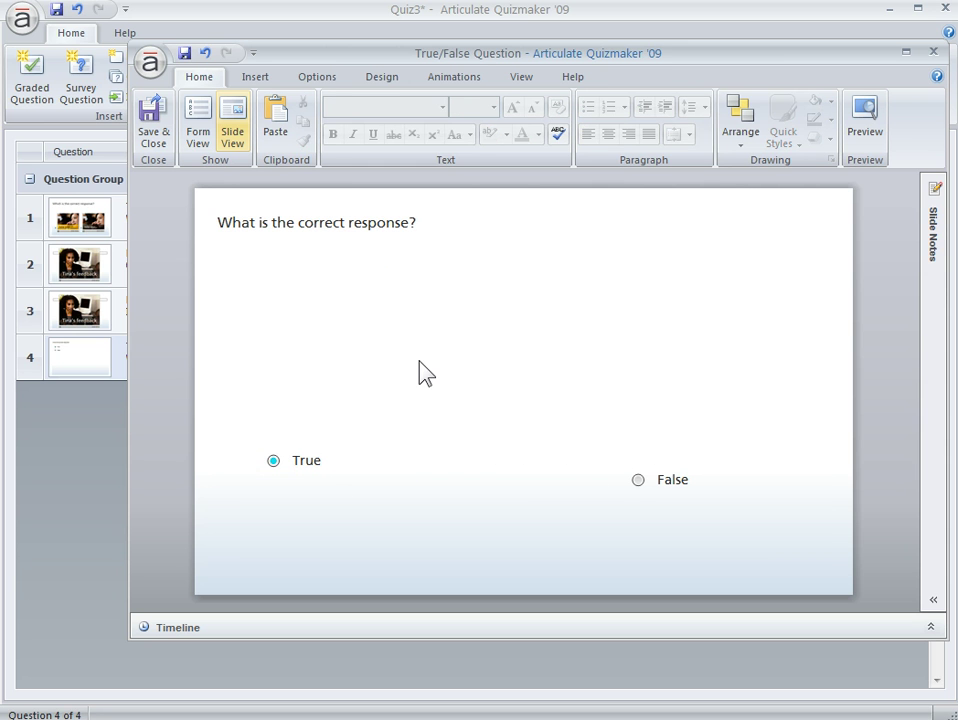
Insert slide1.swf as a Flash movie with autoplay off and movie controls shown
click(257, 85)
click(540, 120)
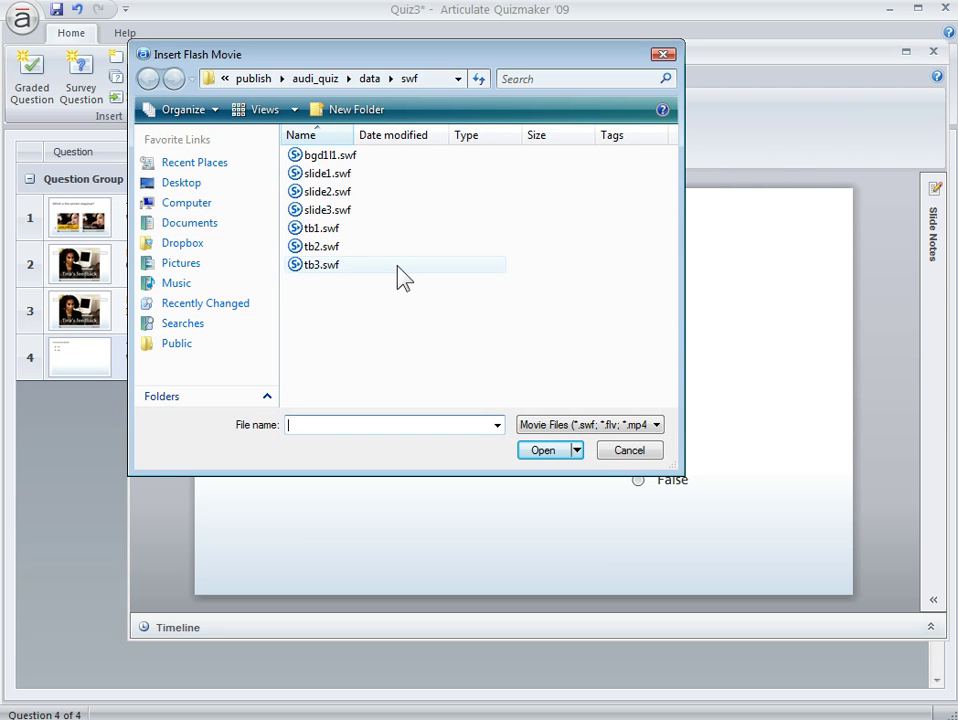
click(328, 174)
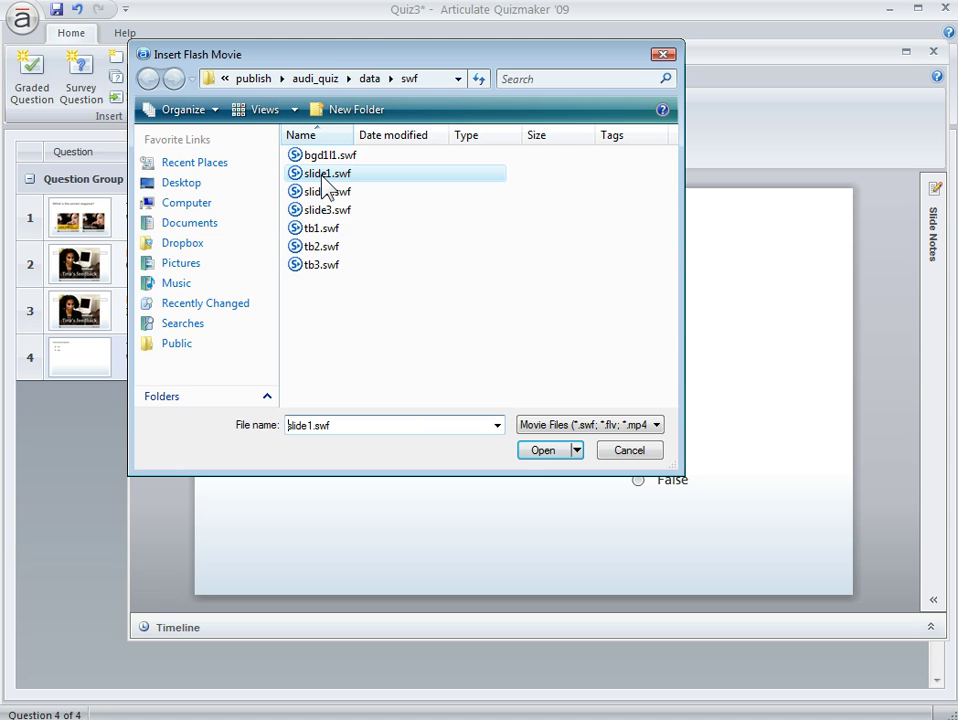
click(550, 451)
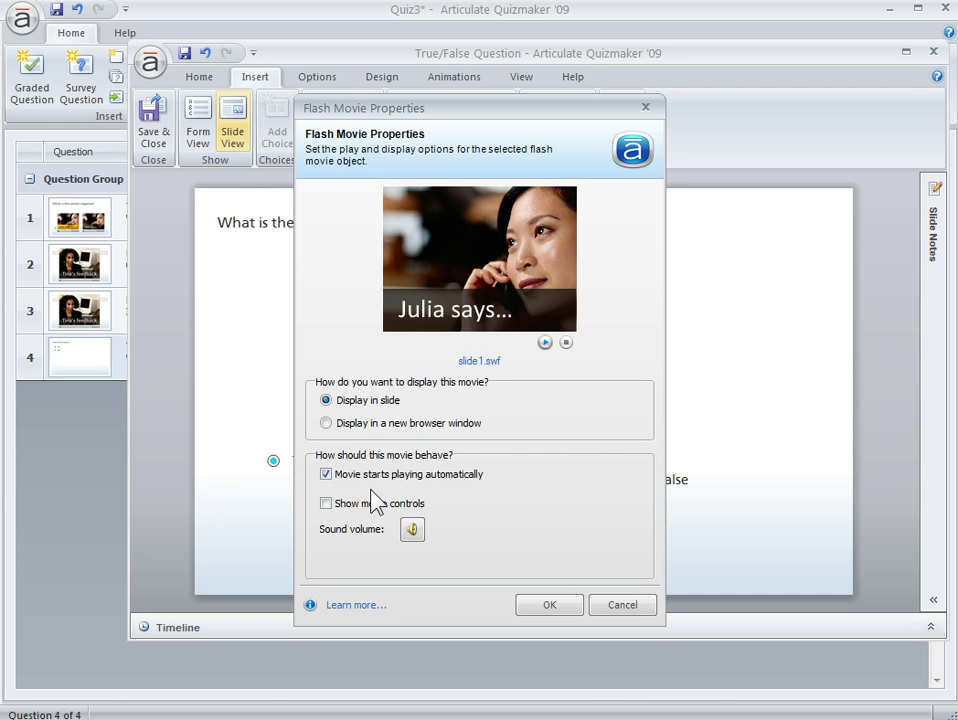
click(328, 476)
click(326, 504)
click(549, 606)
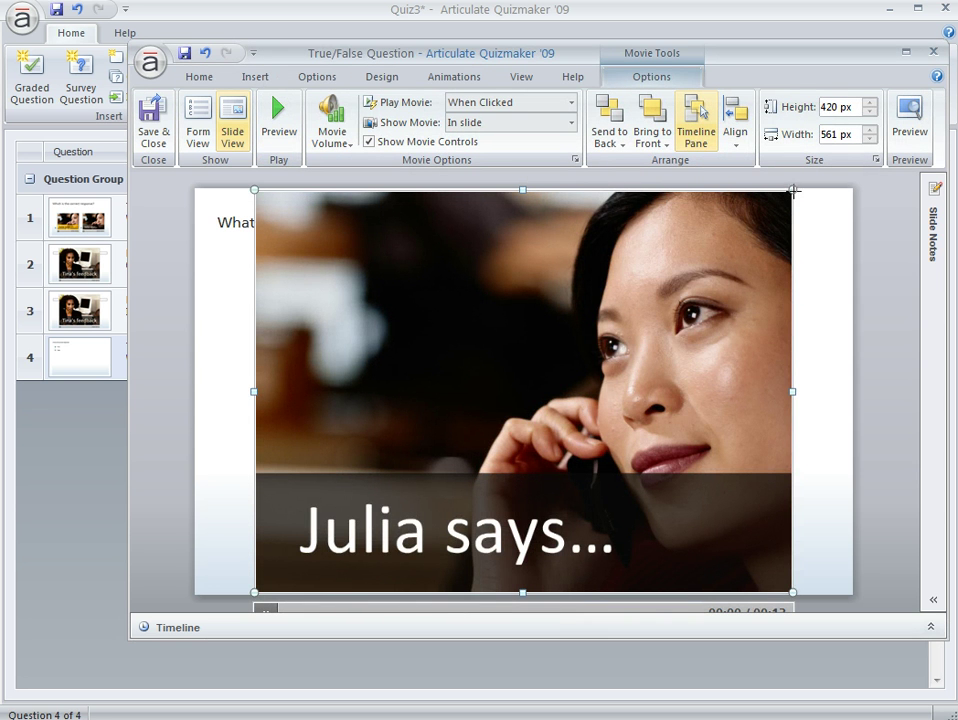
Resize the movie to 302 × 226 px and place it beside the True answer
drag(792, 190, 470, 374)
drag(438, 460, 435, 434)
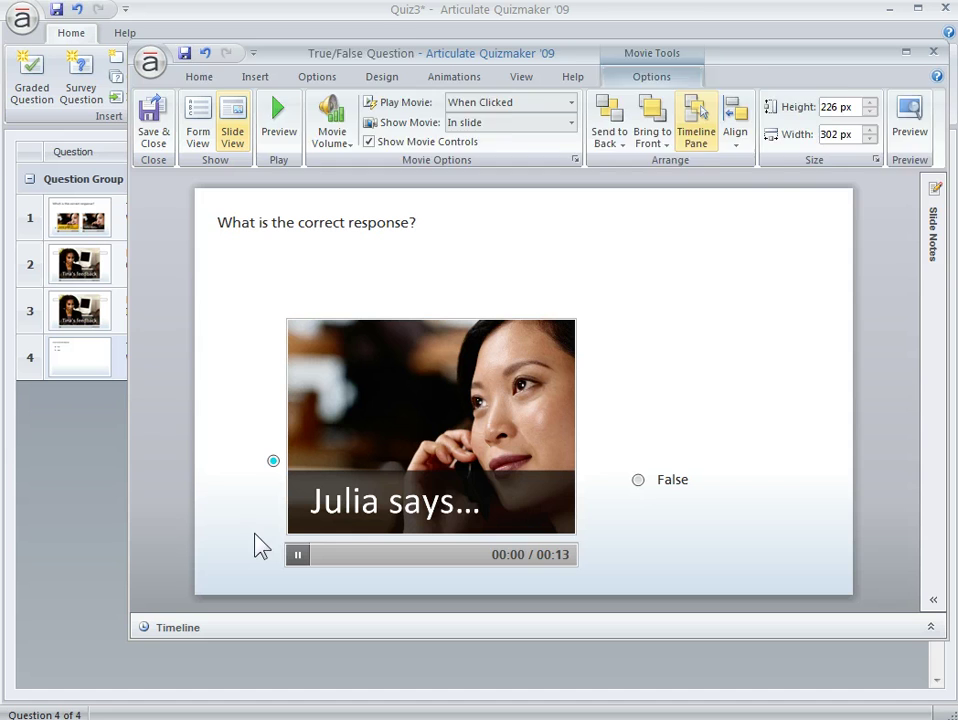
click(257, 545)
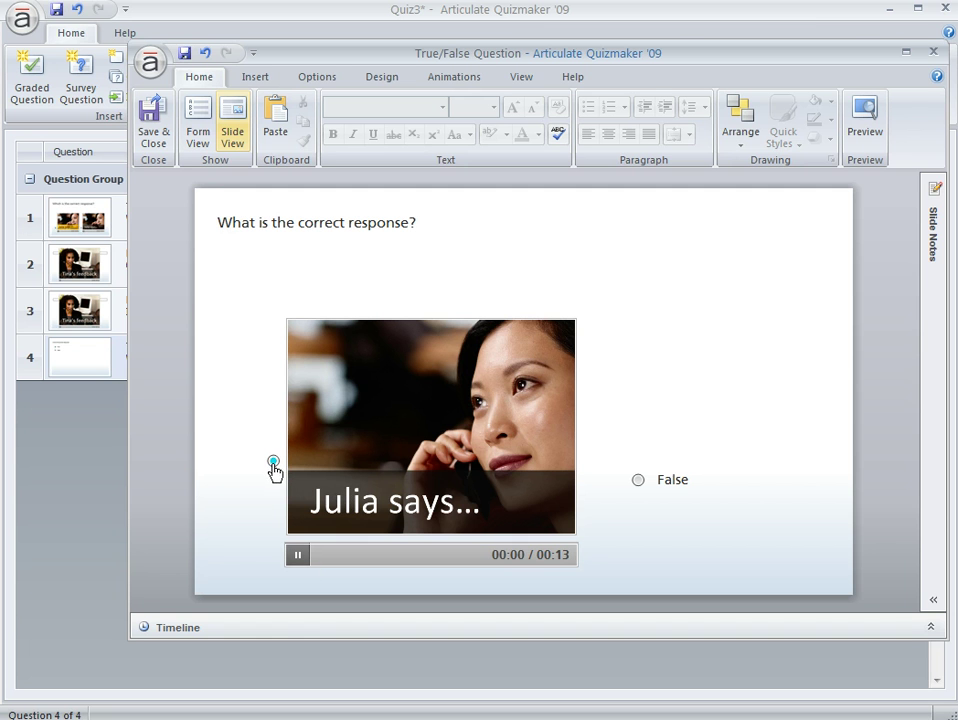
Save question 4, then open question 1 and switch between Slide View and Form View
click(157, 131)
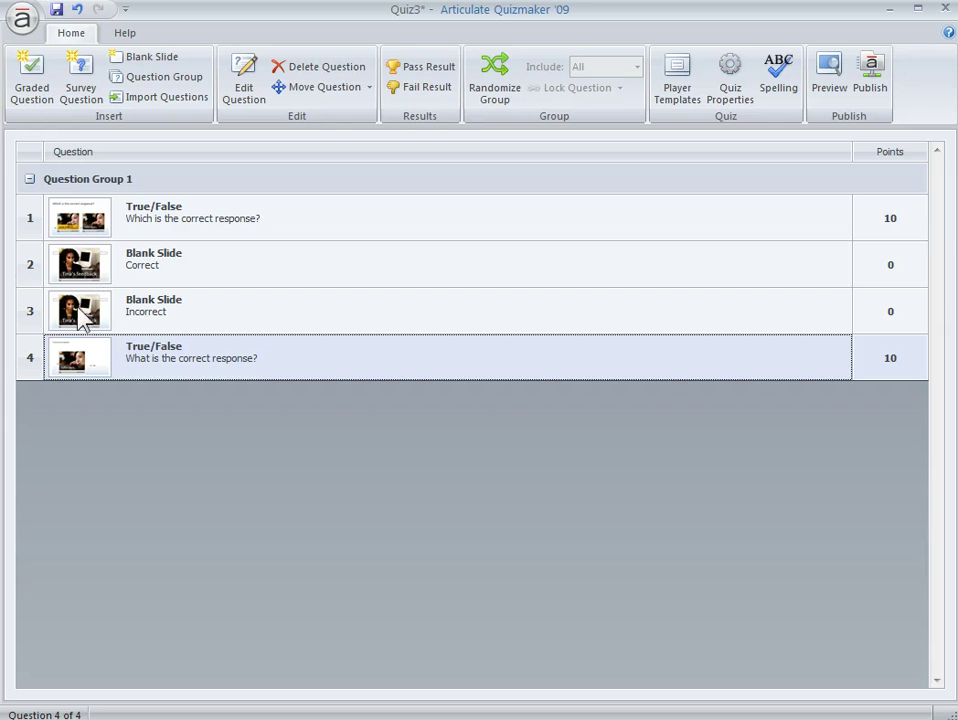
click(82, 222)
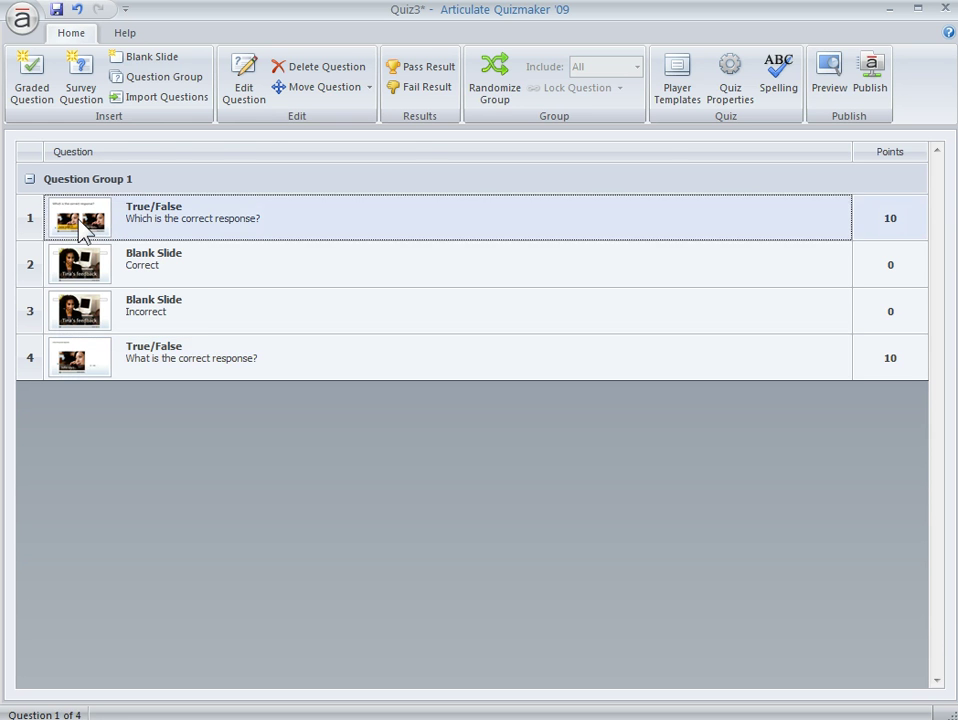
click(84, 228)
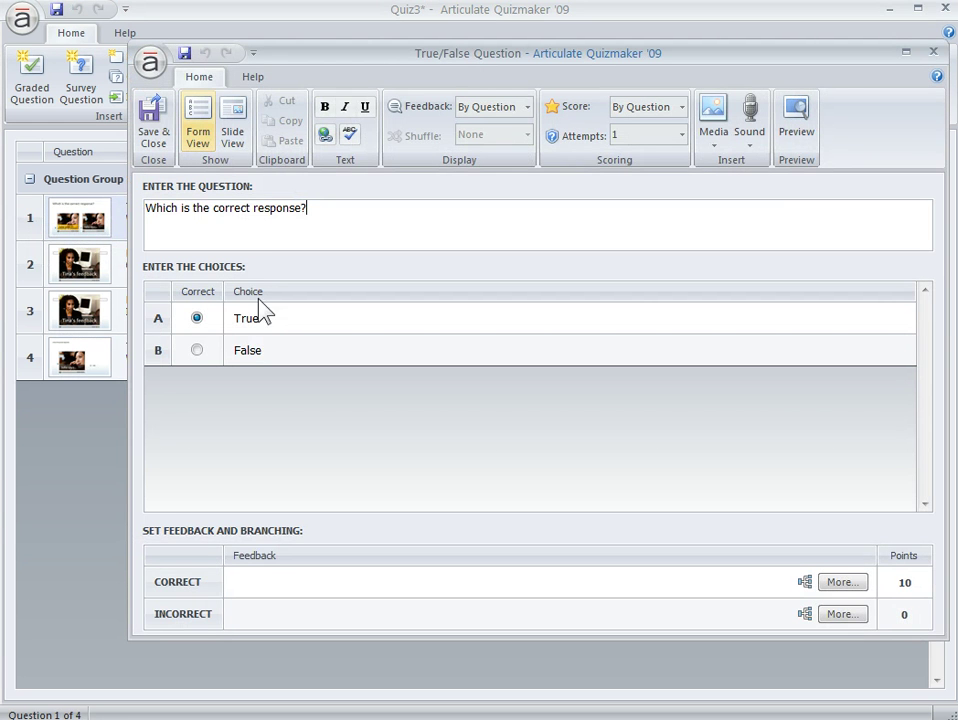
click(232, 130)
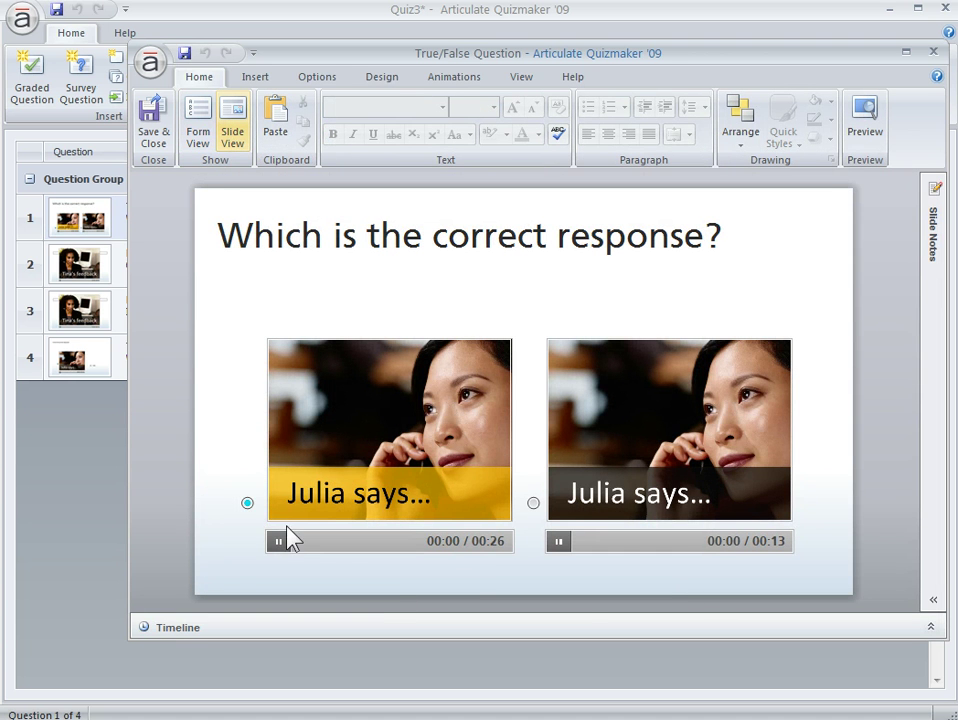
click(199, 122)
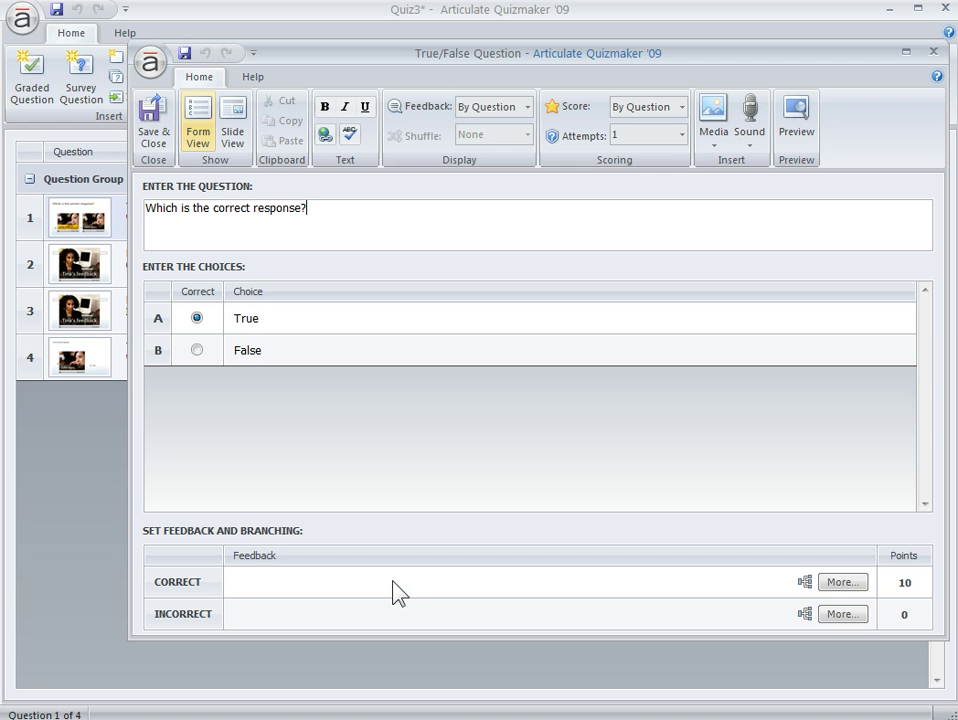
Branch question 1's correct feedback to slide 2, Correct, then save and close it
click(842, 581)
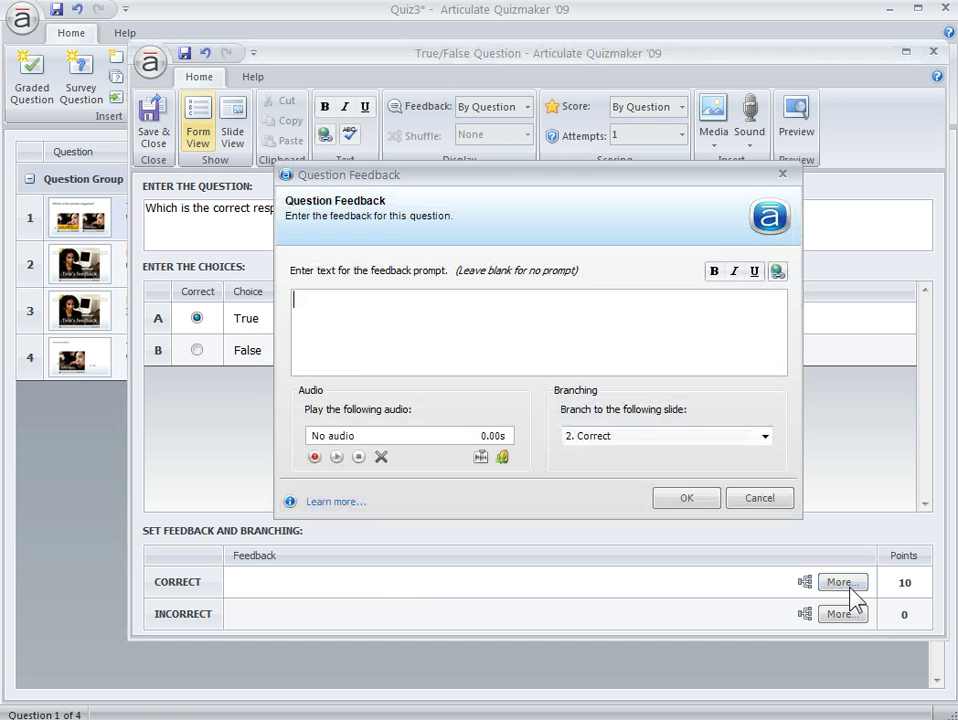
click(766, 437)
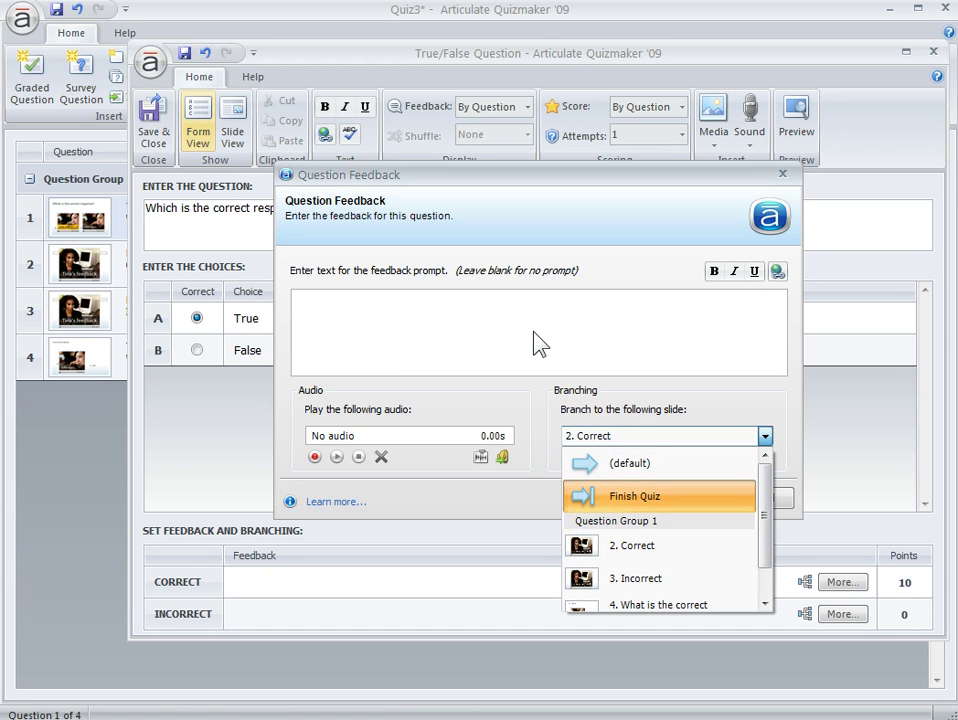
click(586, 549)
click(686, 502)
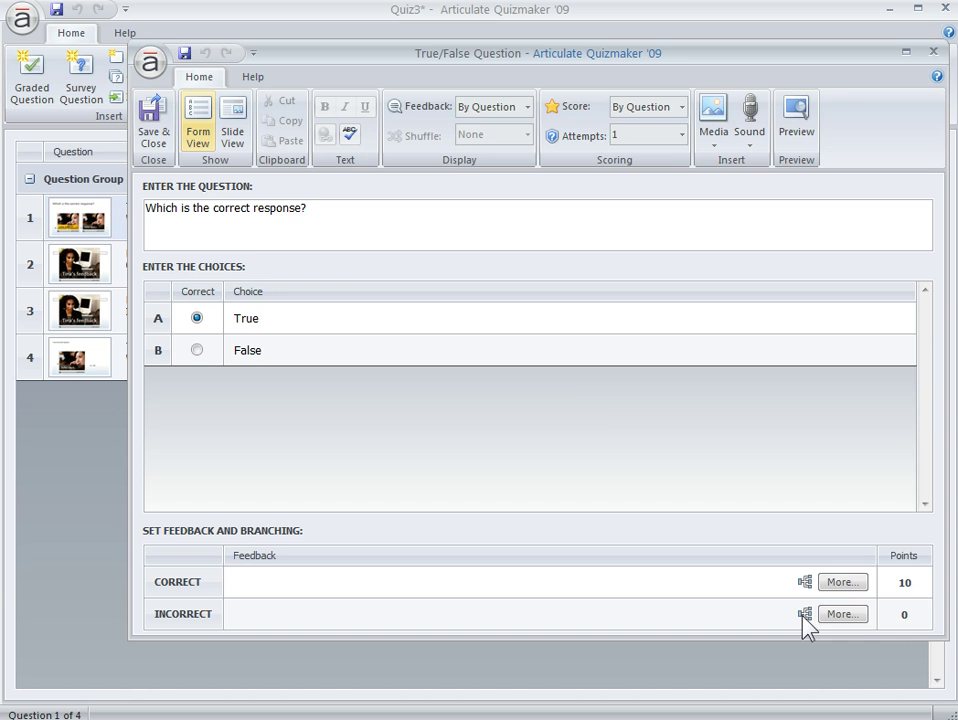
click(152, 122)
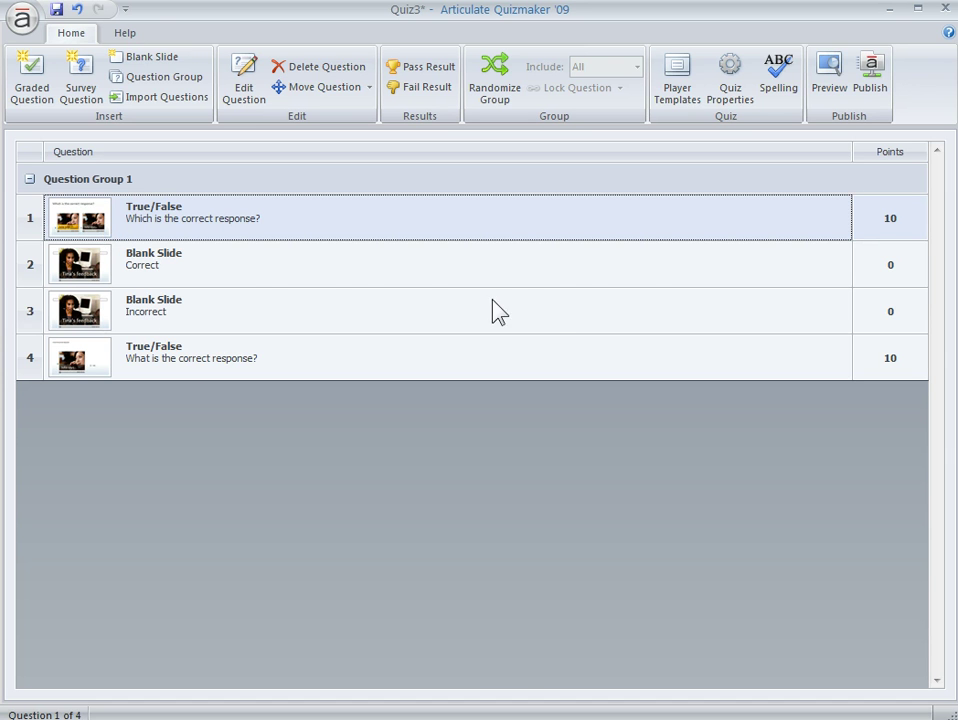
Preview the quiz with F12, submit the first choice, and play the feedback movie
key(F12)
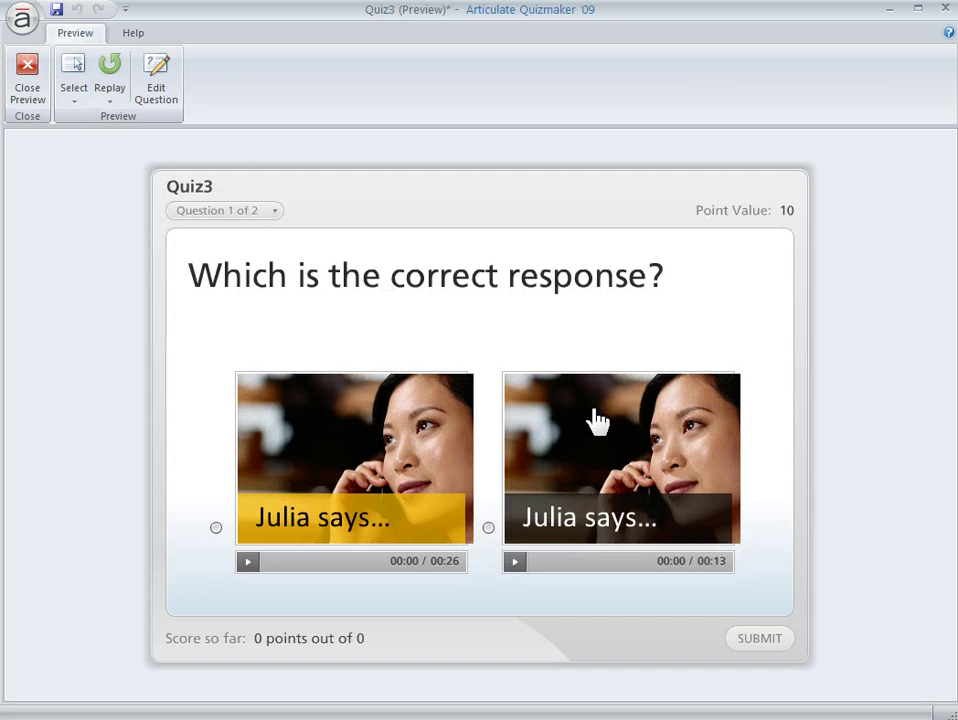
click(215, 530)
click(760, 638)
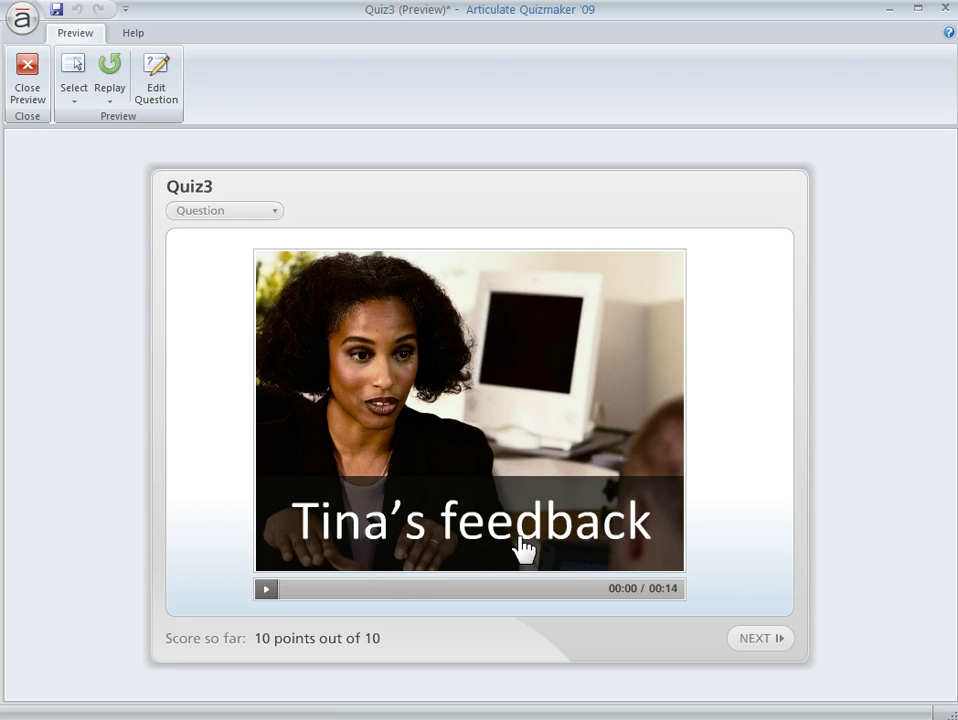
click(267, 593)
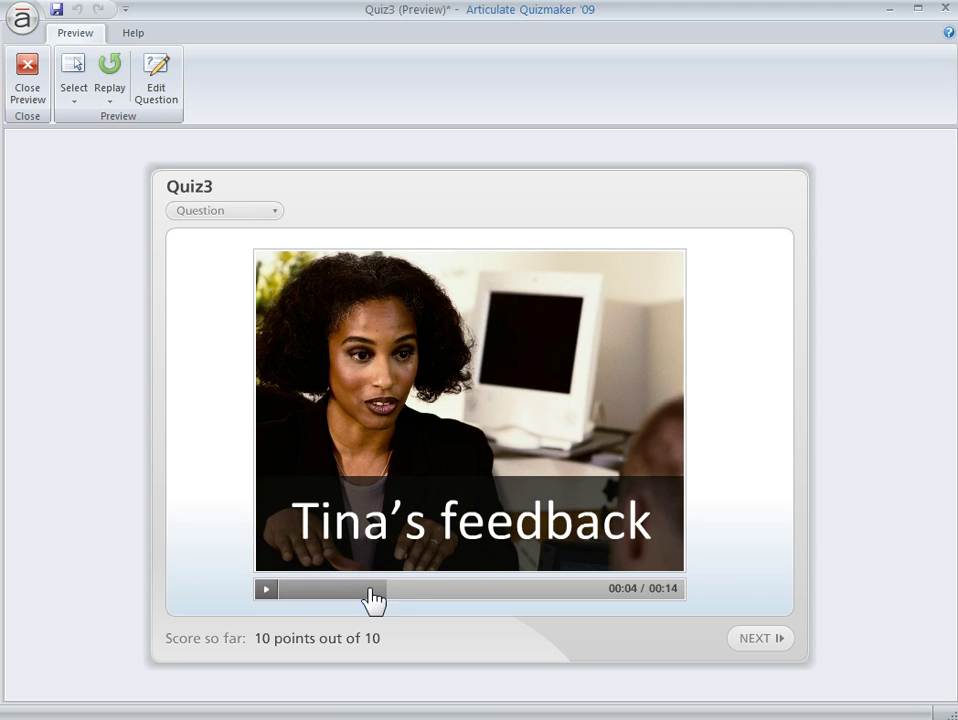